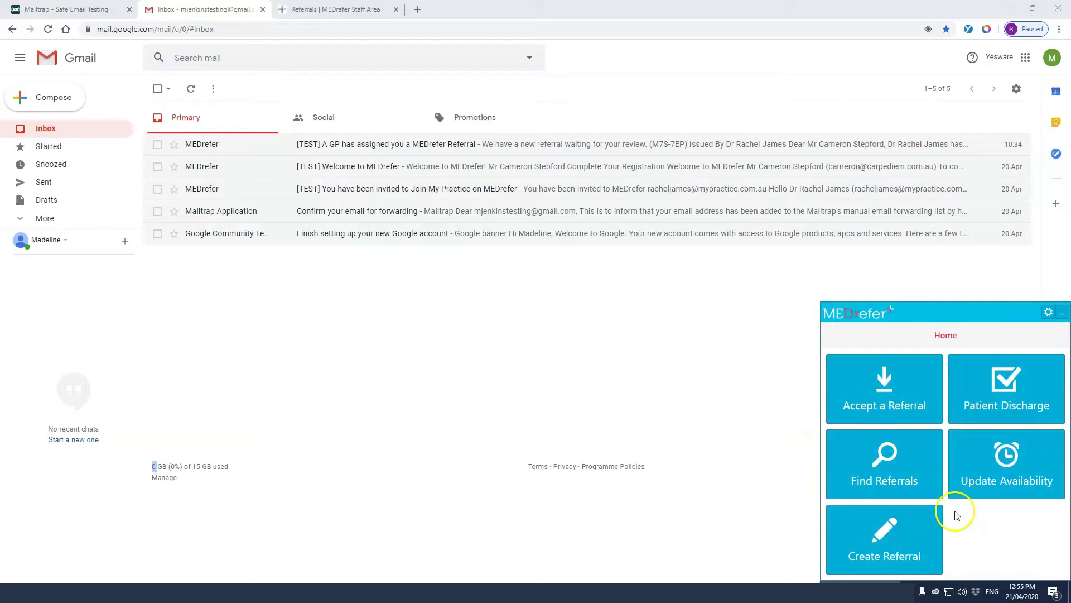
Go to Find Referrals and choose searching by referral code rather than update date.
left_click(916, 481)
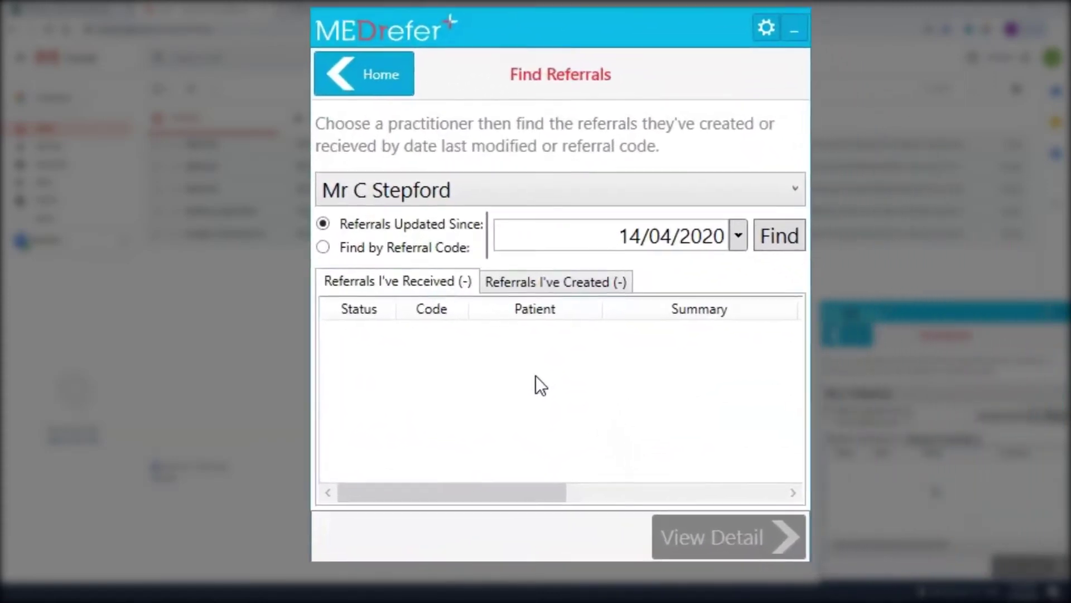
left_click(465, 246)
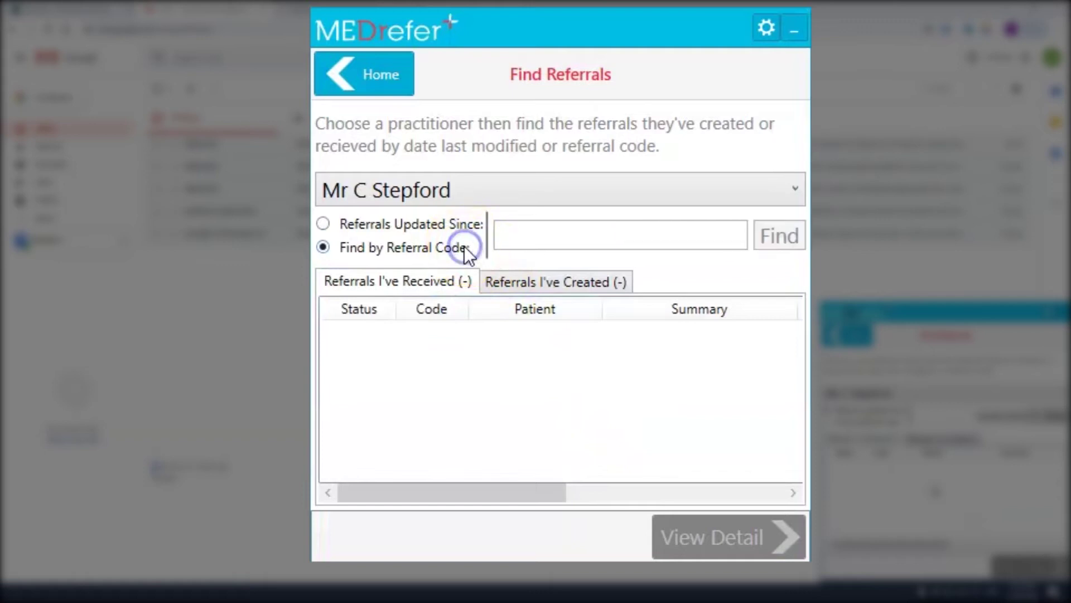
left_click(471, 226)
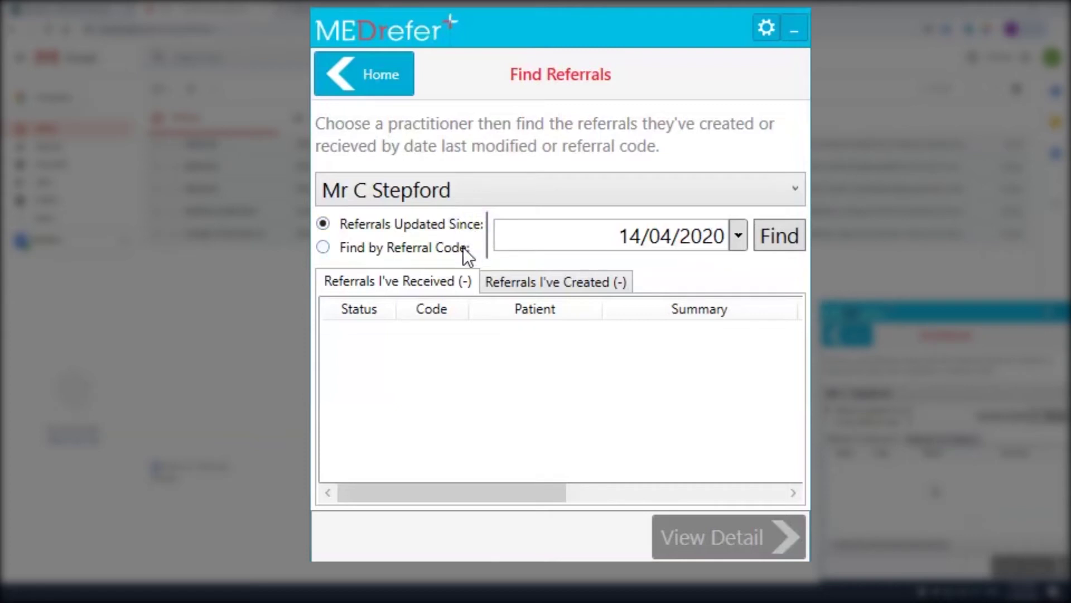
left_click(466, 249)
left_click(509, 236)
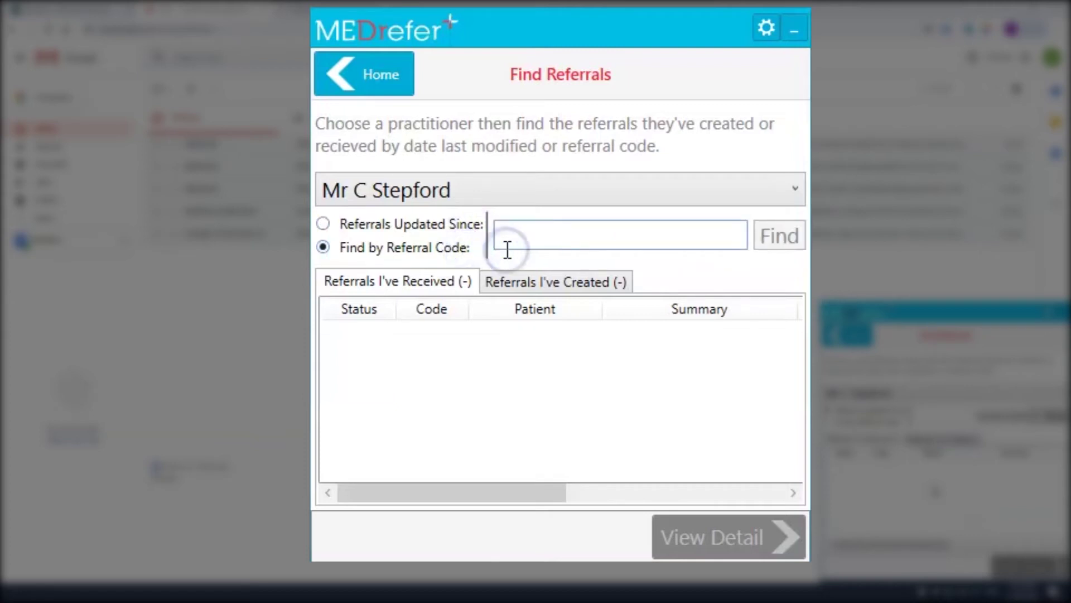
left_click(780, 235)
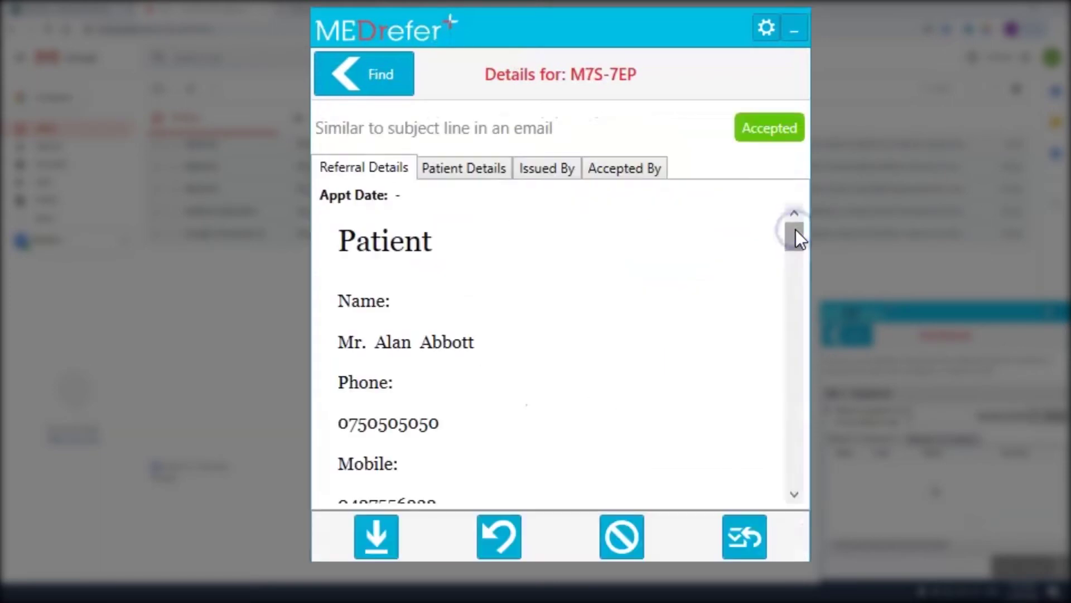
left_click(364, 75)
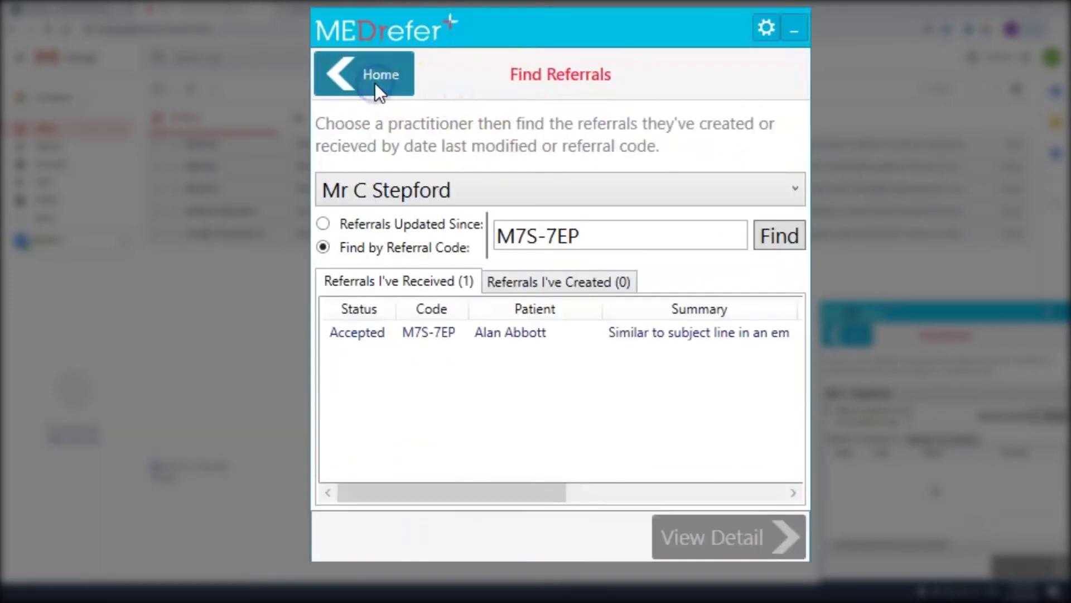
left_click(435, 225)
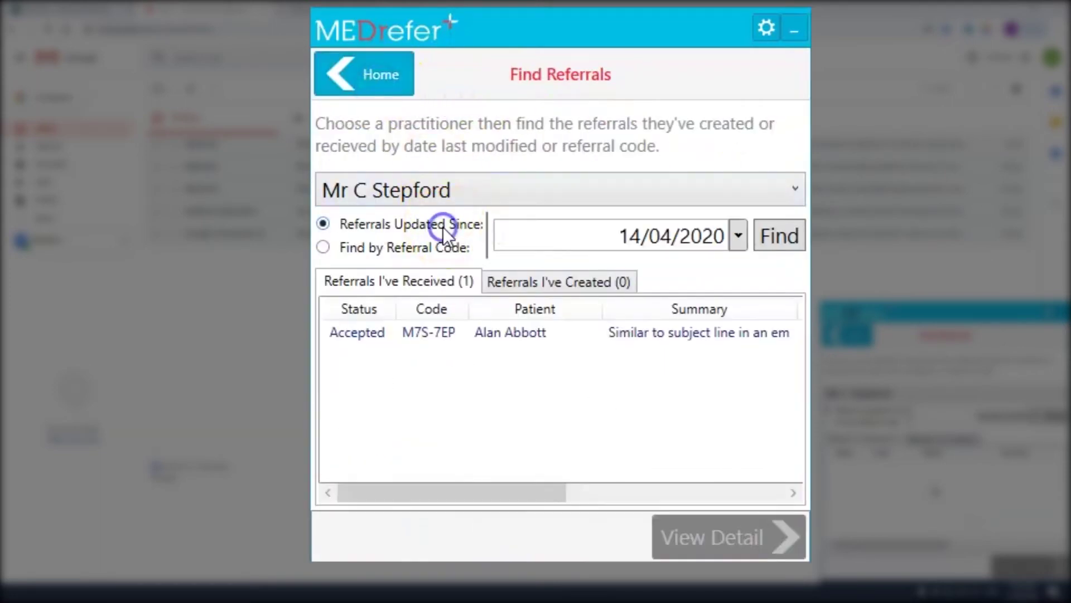
left_click(738, 236)
left_click(574, 325)
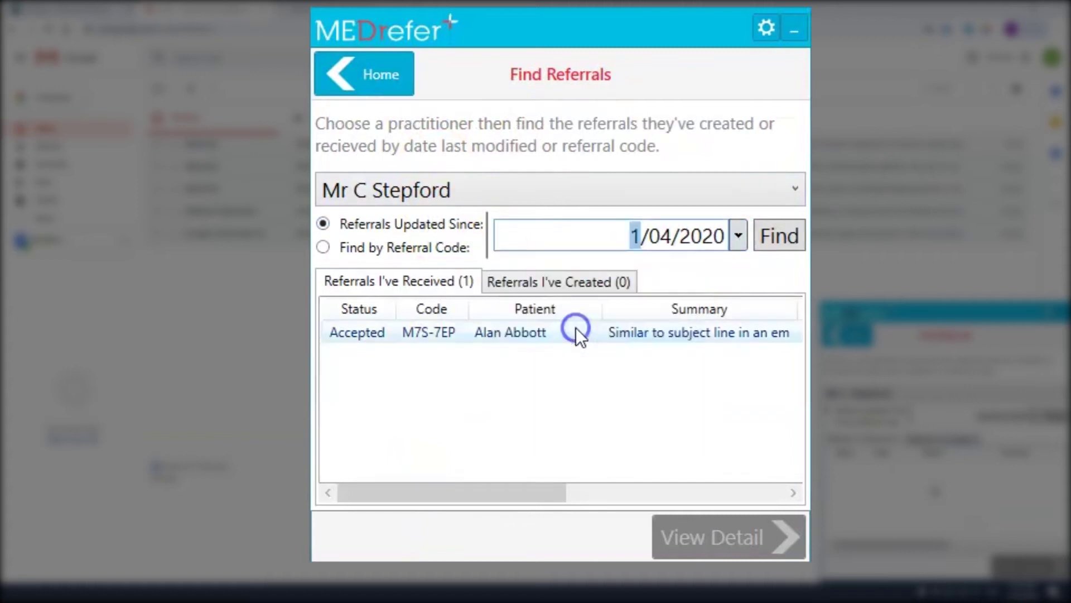
left_click(780, 235)
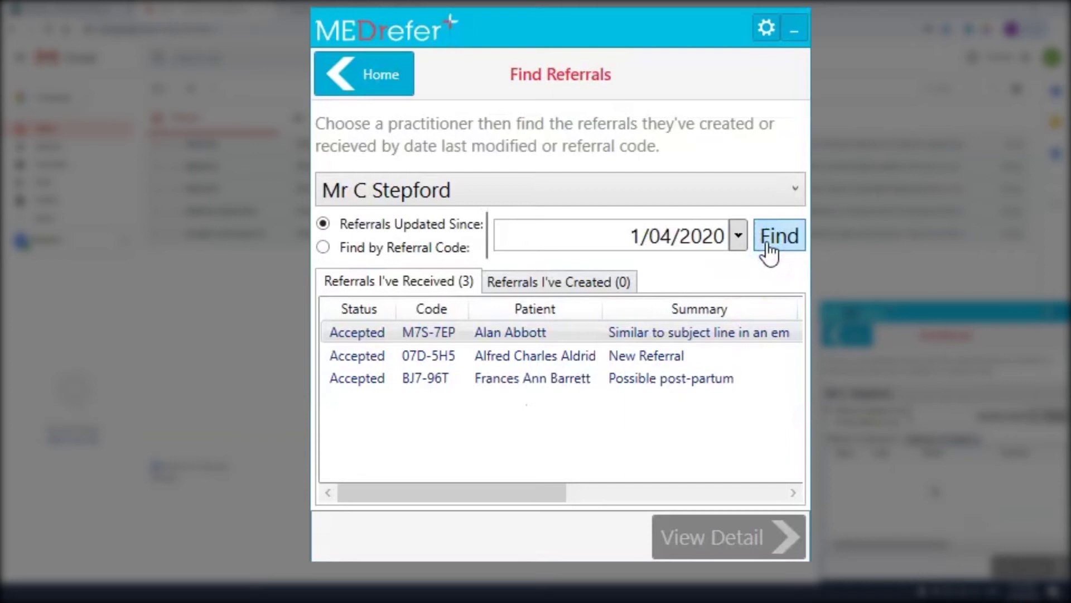
left_click(768, 333)
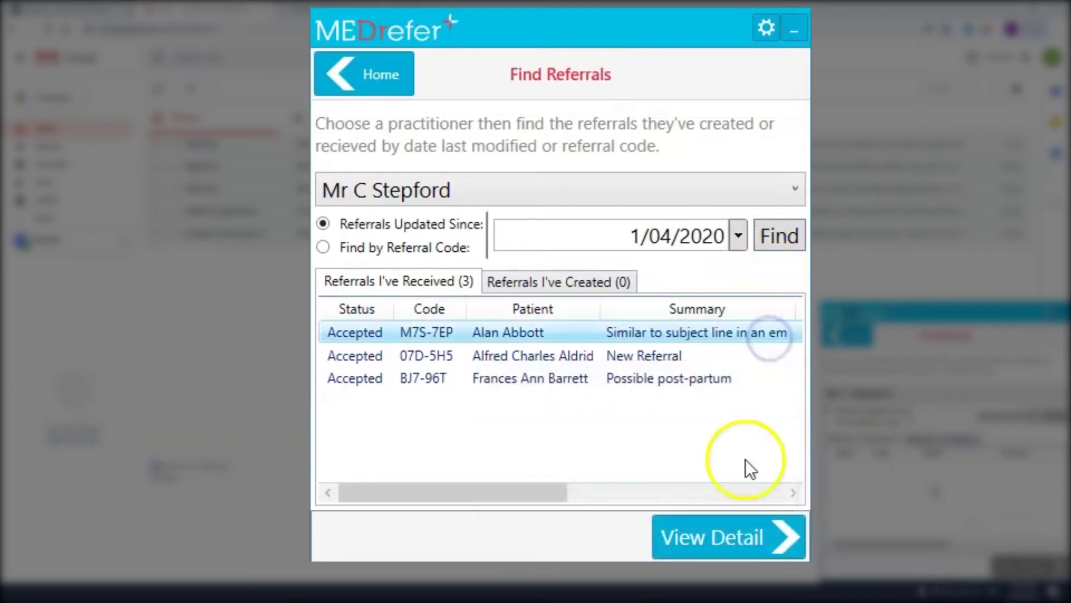
left_click(722, 534)
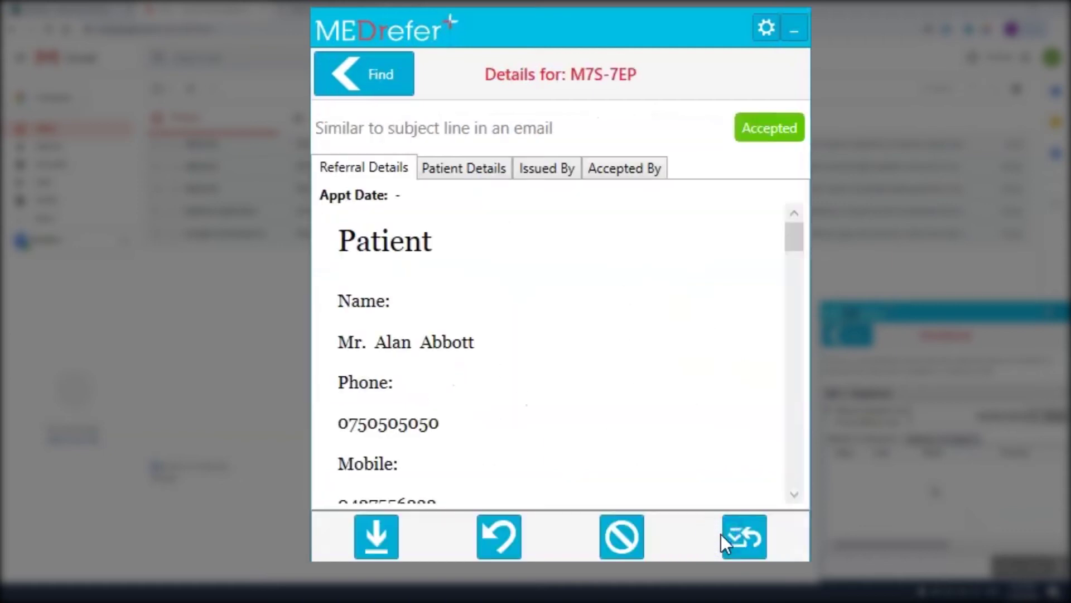
mouse_move(792, 234)
left_mouse_down()
mouse_move(802, 351)
mouse_move(796, 225)
left_mouse_up()
left_click(392, 73)
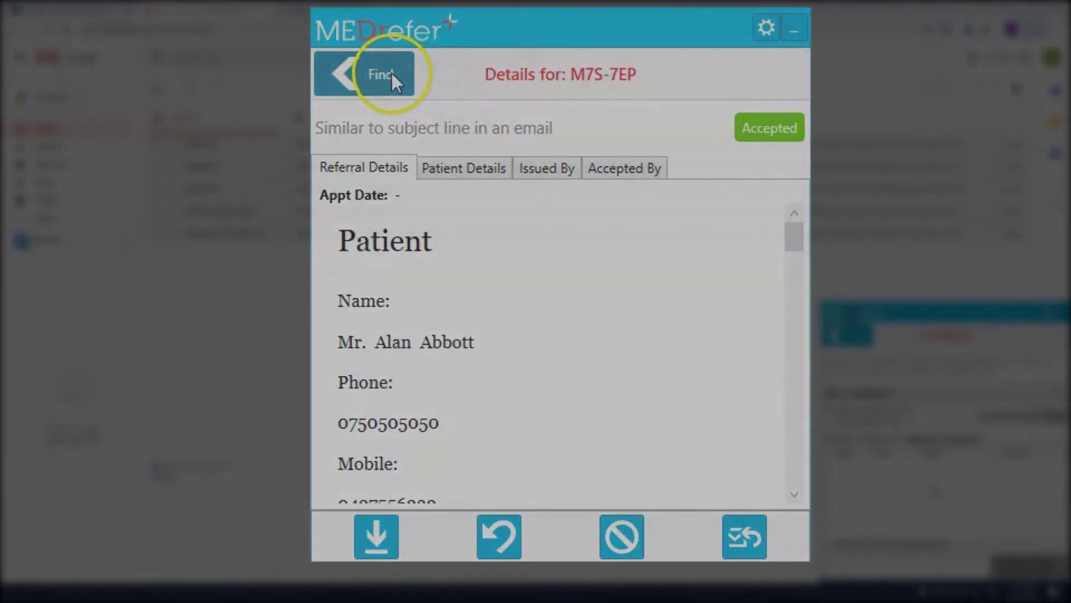